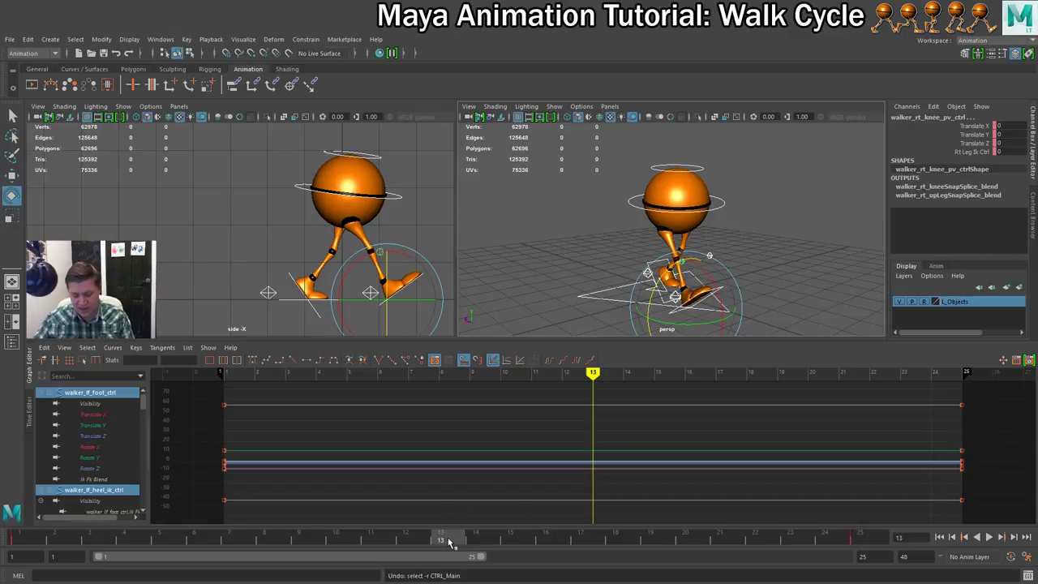
Key the foot controls at frame 13, preview the loop, then select the CTRL_Main body control.
{"action": "key", "text": "s"}
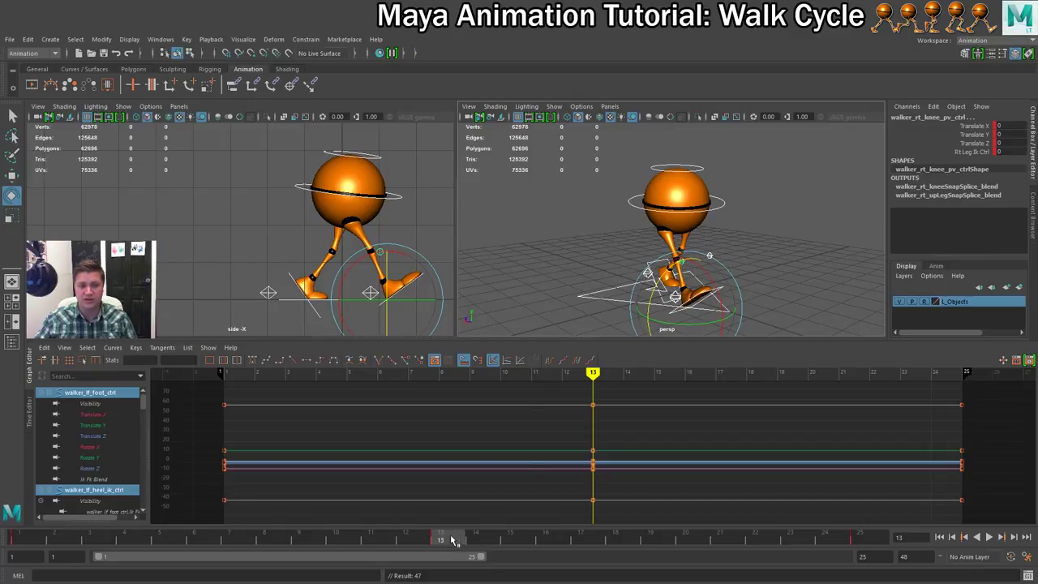
{"action": "key", "text": "alt+v"}
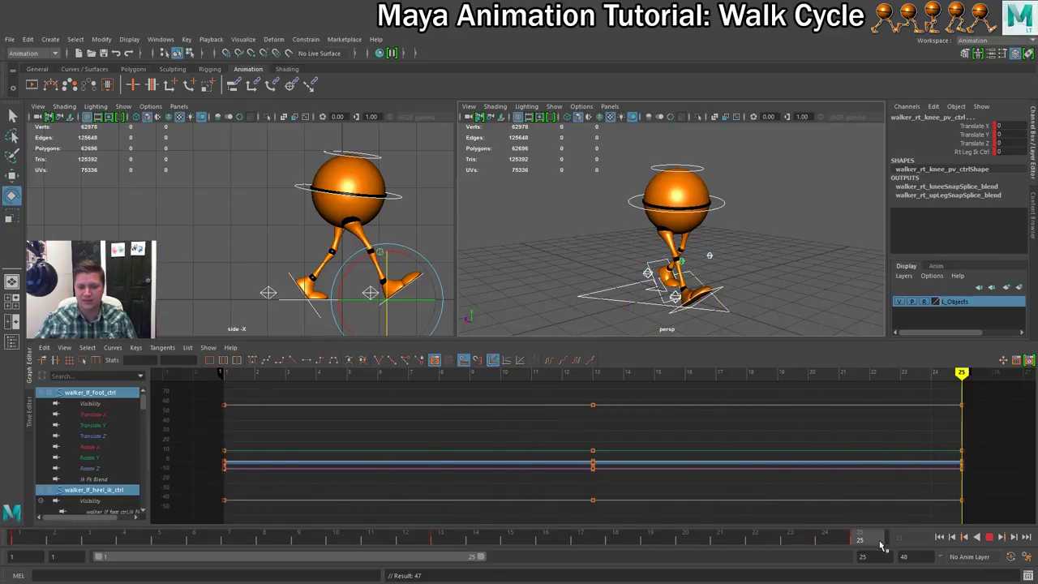
{"action": "left_click", "coordinate": [459, 537]}
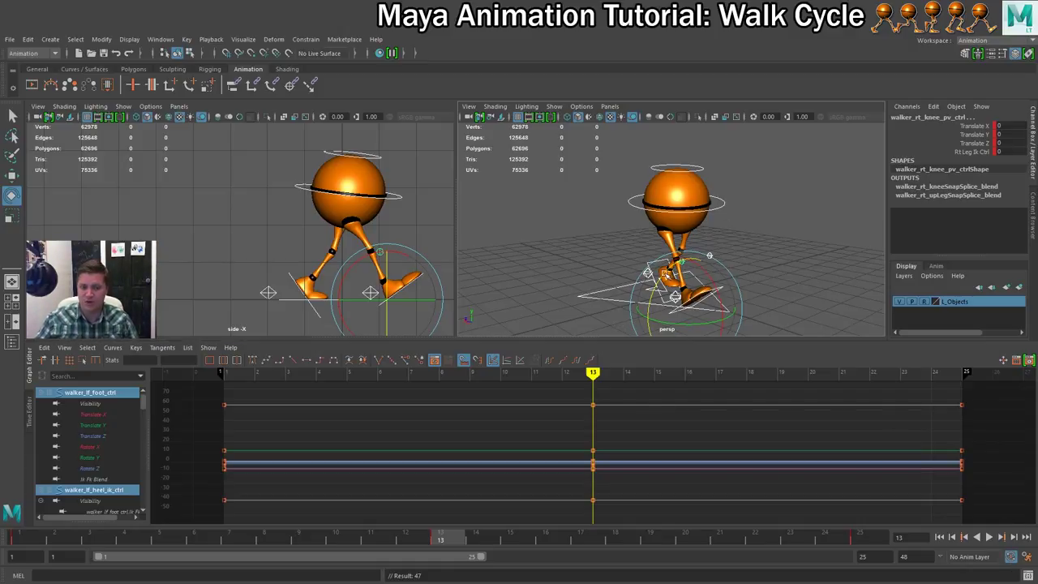
{"action": "left_click", "coordinate": [396, 199]}
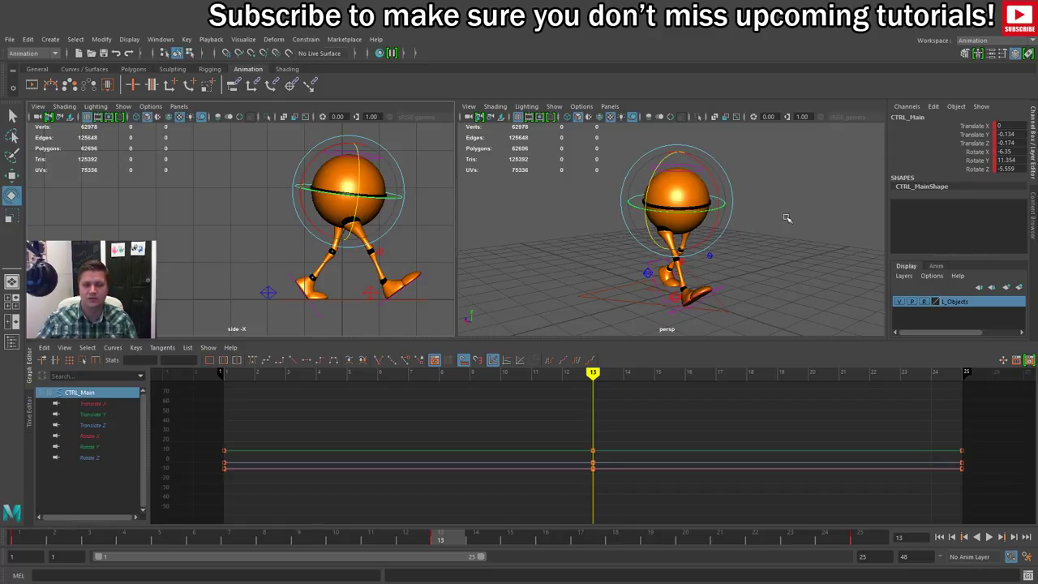
{"action": "left_click", "coordinate": [713, 182]}
Undo the trial body rotation, set Rotate Y to -11.354 and Rotate Z to 5.559, then play the cycle.
{"action": "mouse_move", "coordinate": [714, 183]}
{"action": "left_mouse_down"}
{"action": "mouse_move", "coordinate": [717, 207]}
{"action": "mouse_move", "coordinate": [718, 195]}
{"action": "left_mouse_up"}
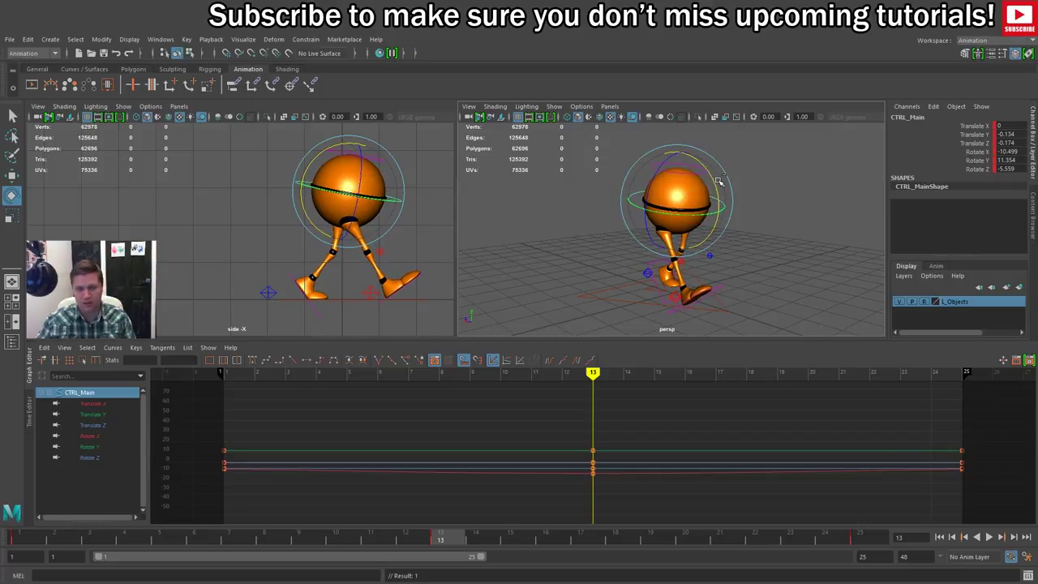
{"action": "key", "text": "ctrl+z"}
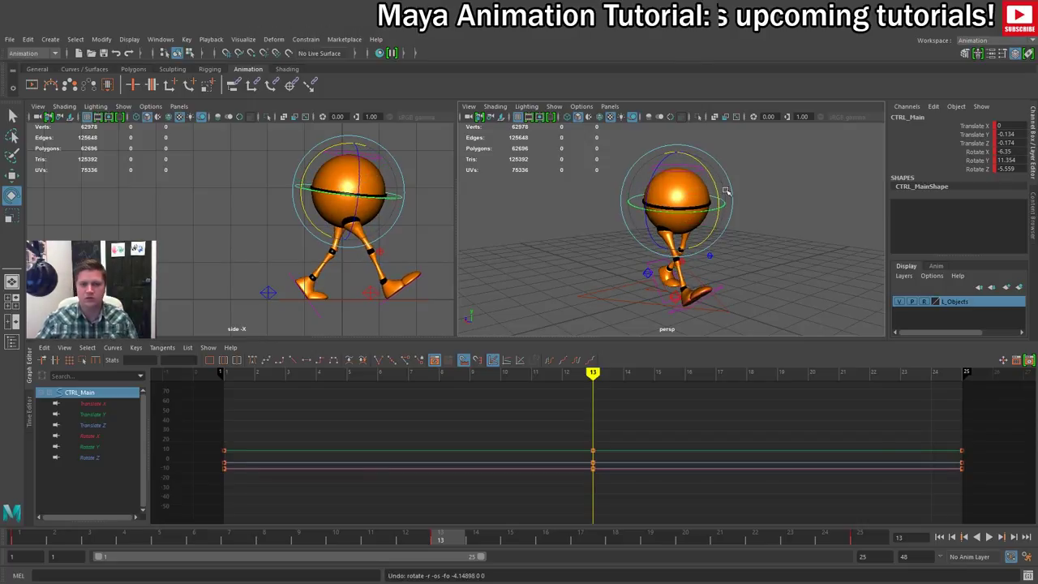
{"action": "double_click", "coordinate": [1007, 160]}
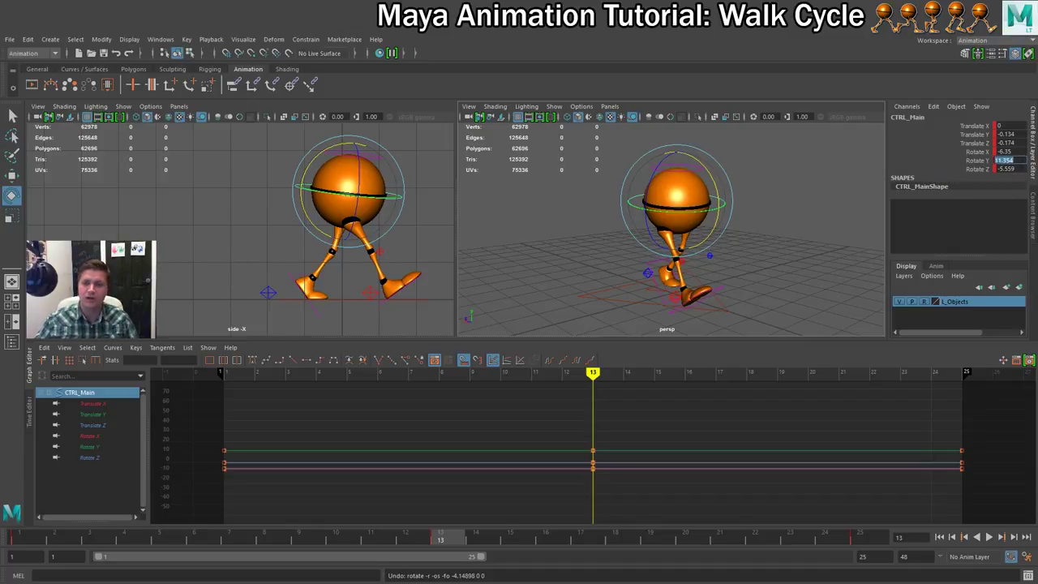
{"action": "left_click", "coordinate": [1013, 160]}
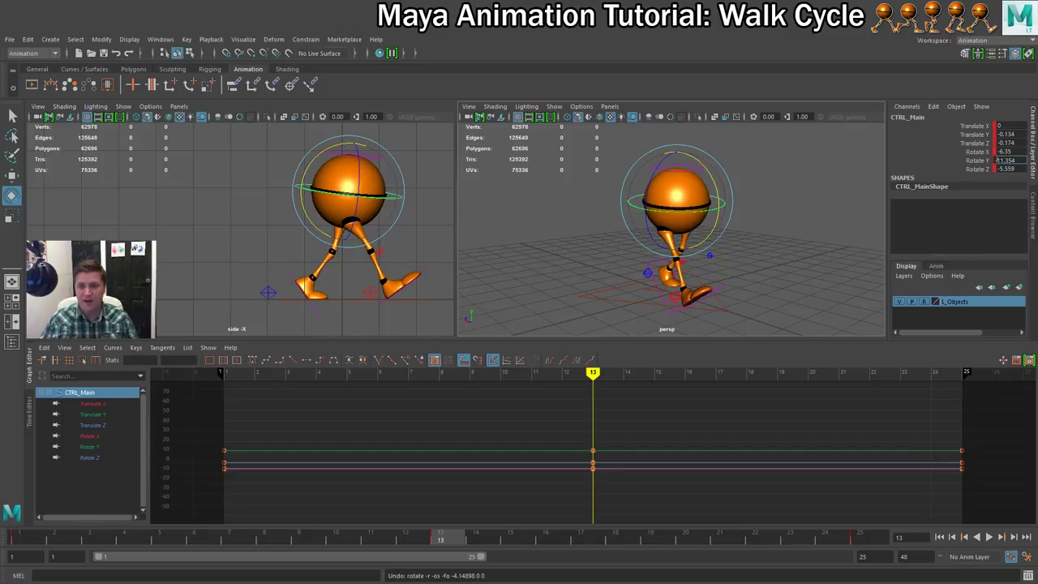
{"action": "key", "text": "Return"}
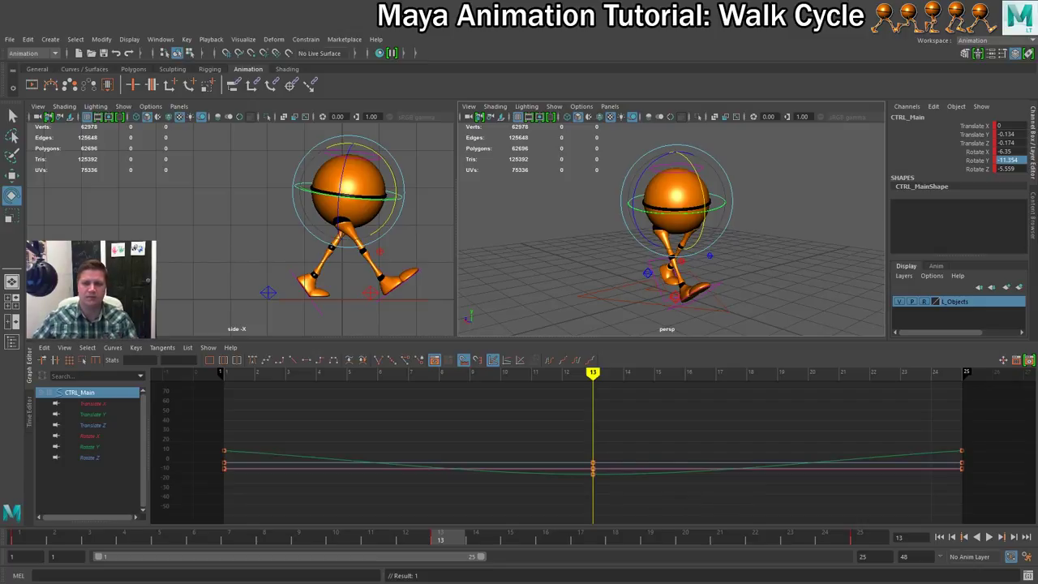
{"action": "left_click", "coordinate": [1005, 169]}
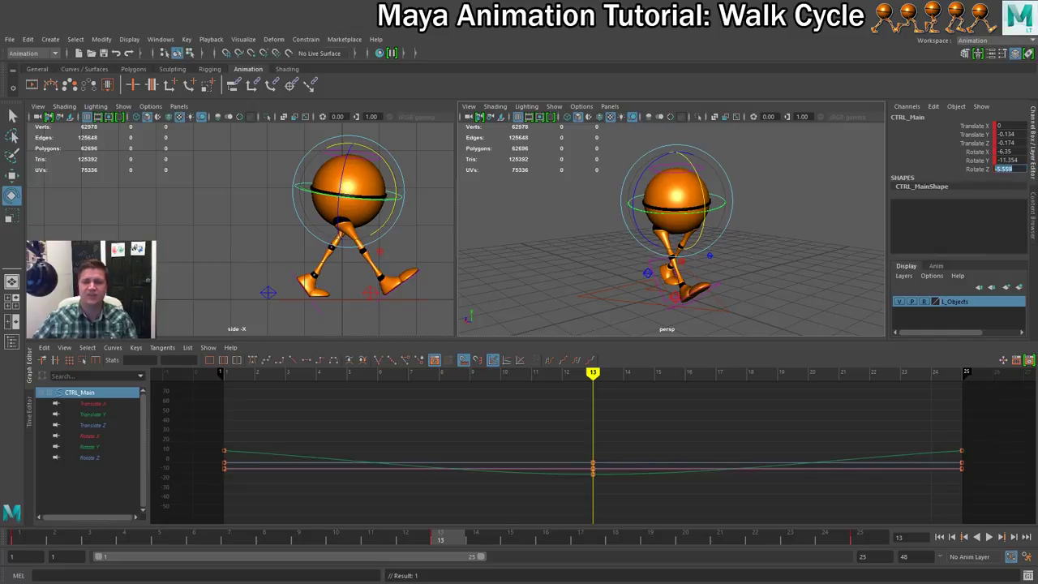
{"action": "left_click", "coordinate": [1009, 168]}
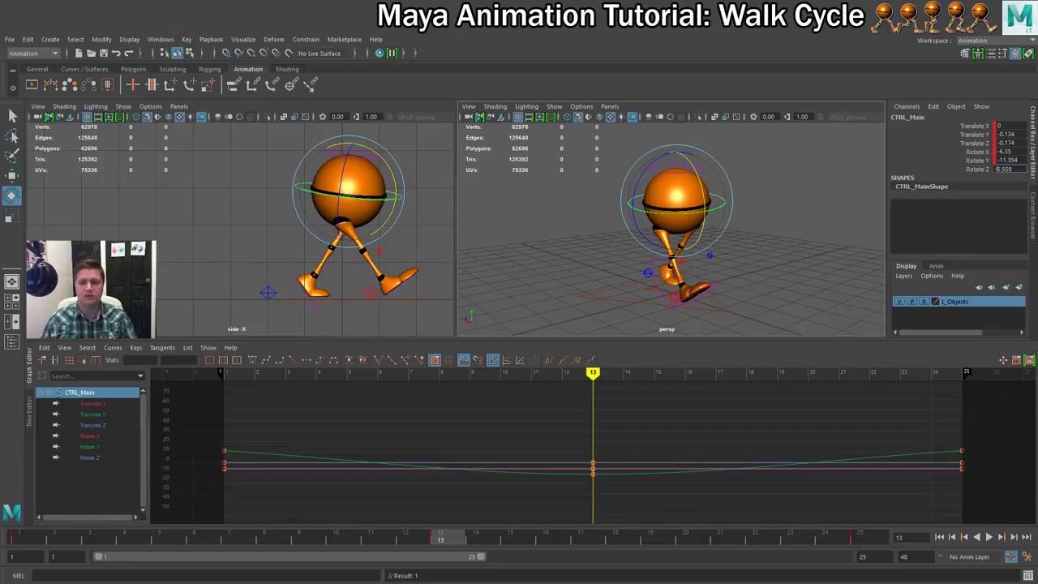
{"action": "key", "text": "Return"}
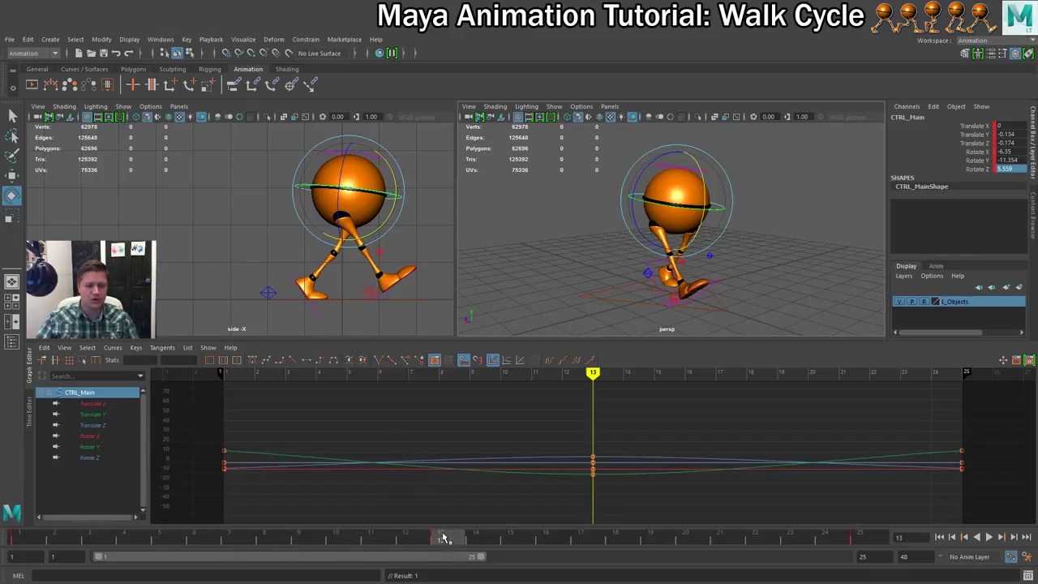
{"action": "key", "text": "alt+v"}
Copy the left heel control's frame-1 key and paste it onto the right heel at frame 13.
{"action": "left_click", "coordinate": [21, 539]}
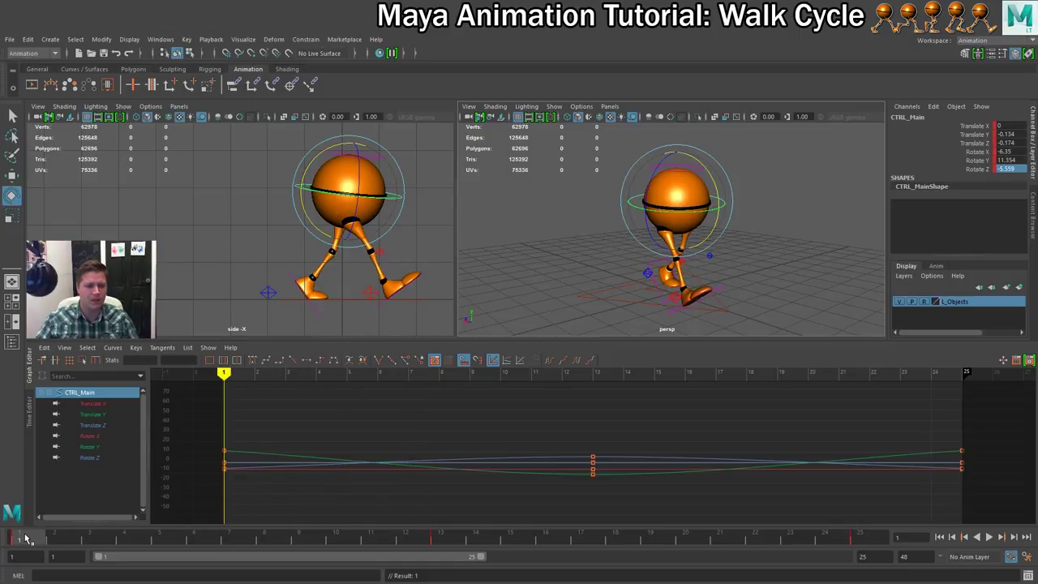
{"action": "left_click_drag", "start_coordinate": [246, 278], "coordinate": [275, 295]}
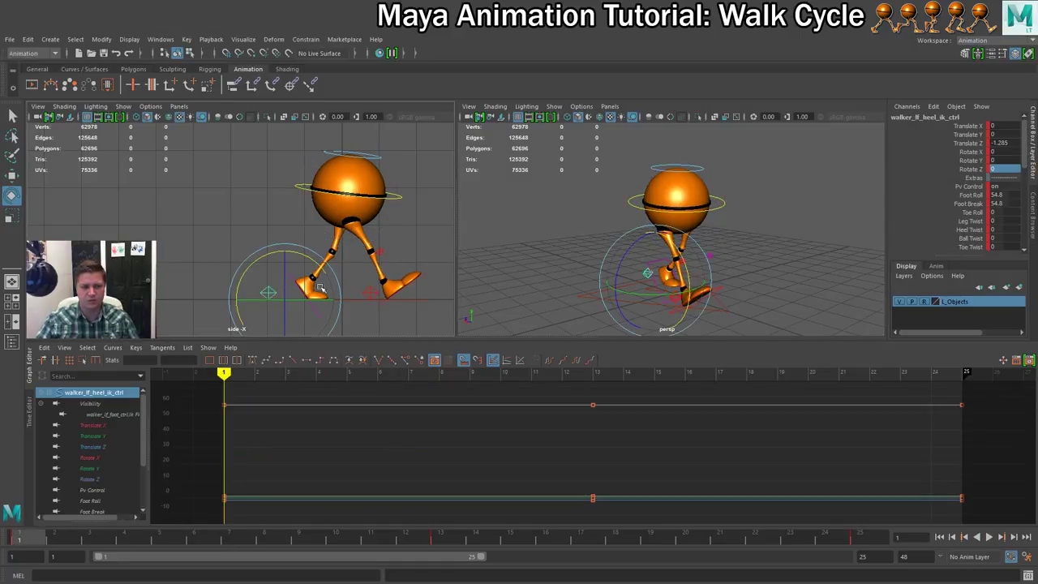
{"action": "right_click", "coordinate": [34, 539]}
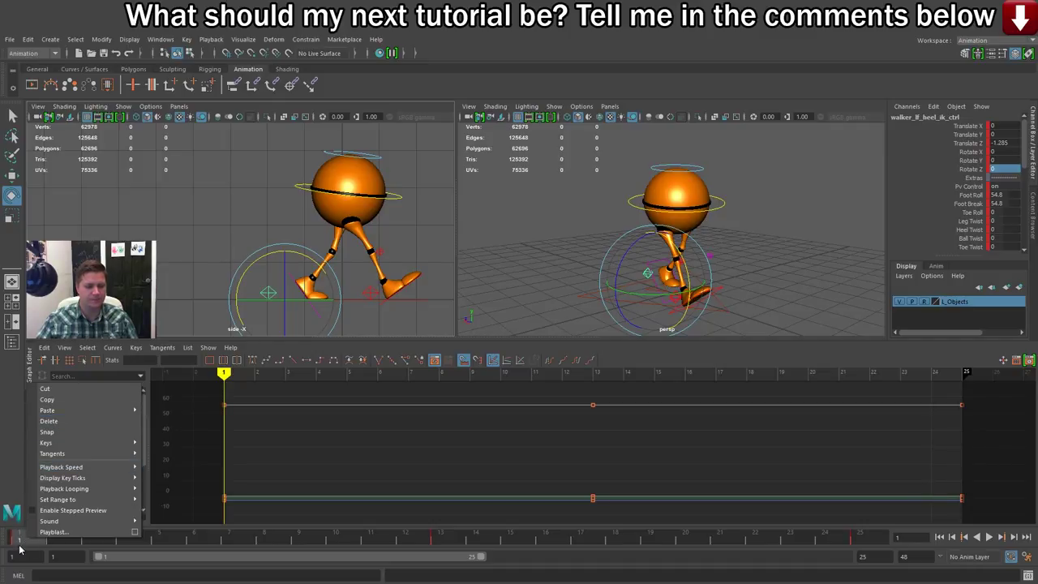
{"action": "left_click", "coordinate": [79, 400]}
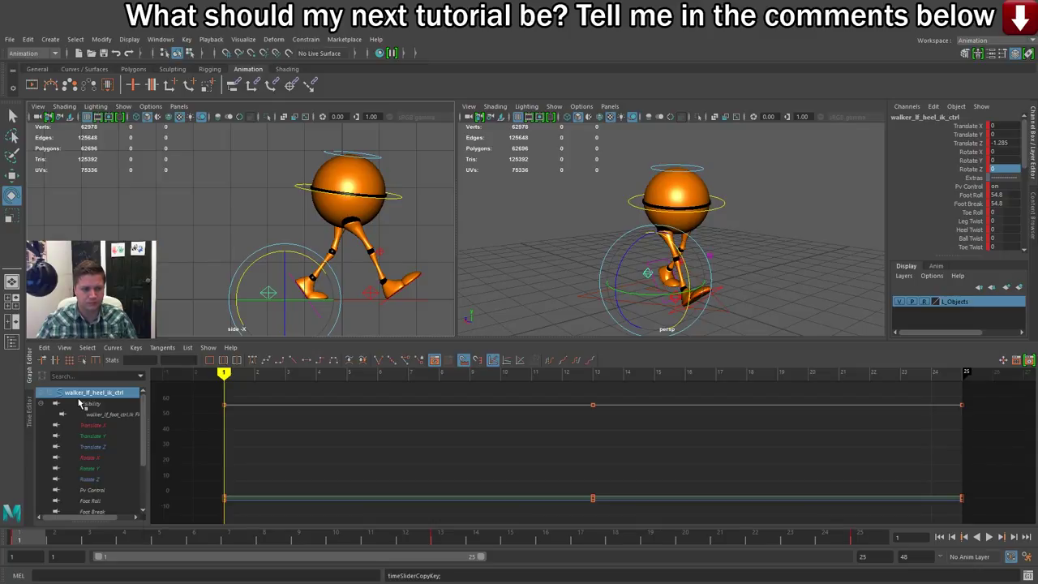
{"action": "left_click", "coordinate": [442, 542]}
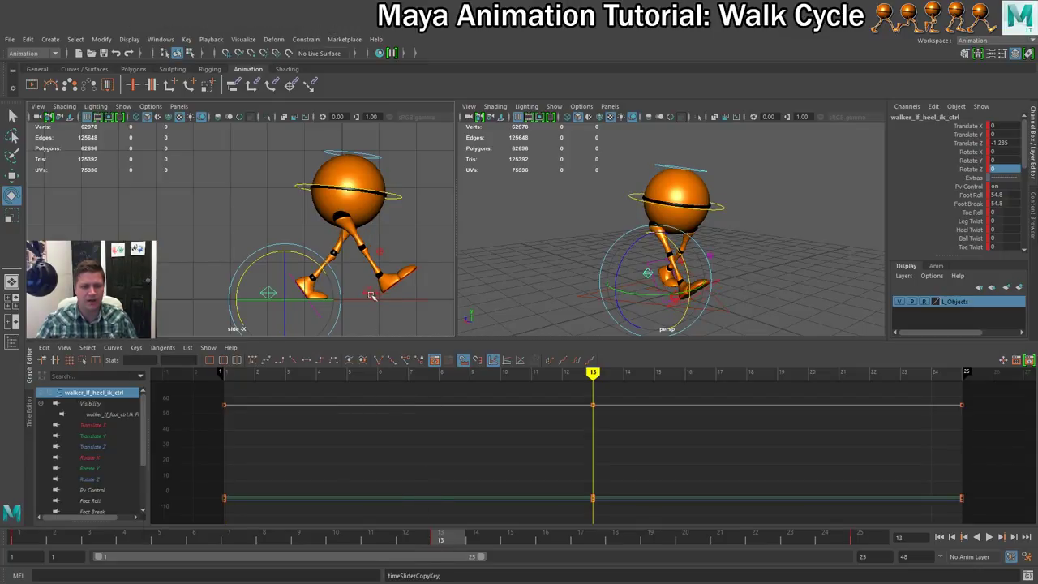
{"action": "left_click", "coordinate": [370, 294]}
{"action": "right_click", "coordinate": [443, 539]}
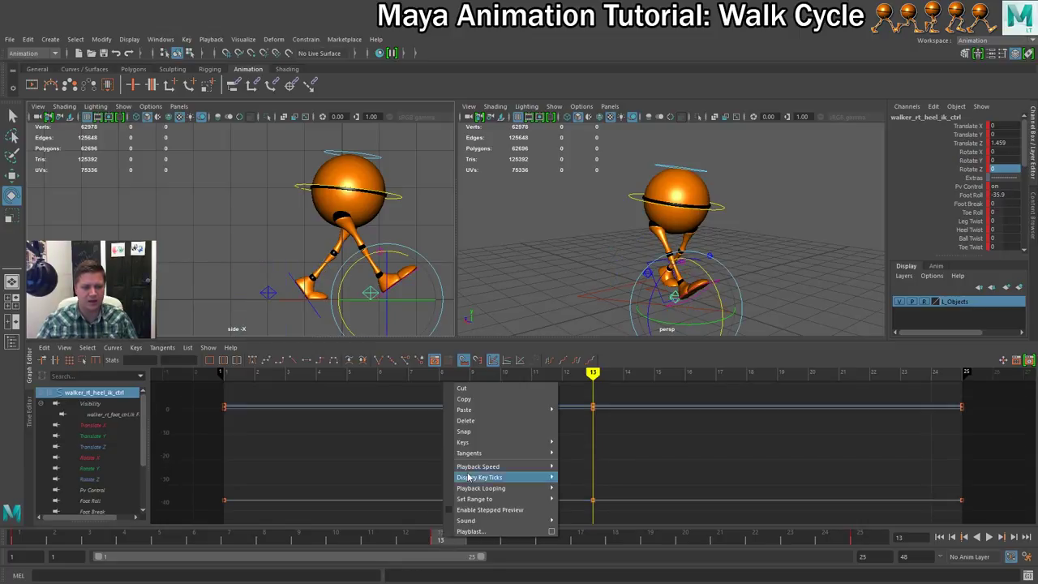
{"action": "mouse_move", "coordinate": [486, 410]}
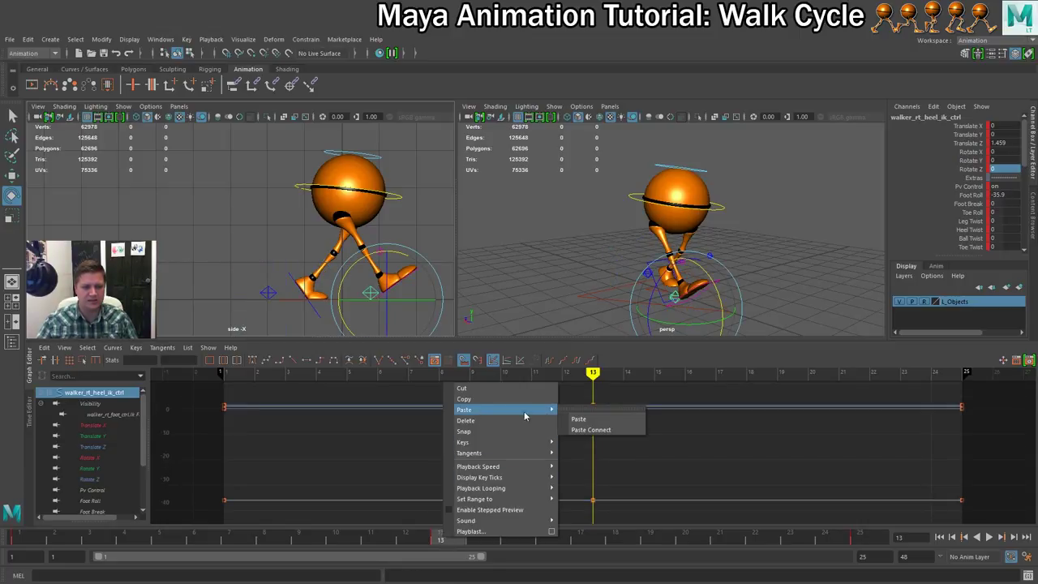
{"action": "left_click", "coordinate": [591, 420]}
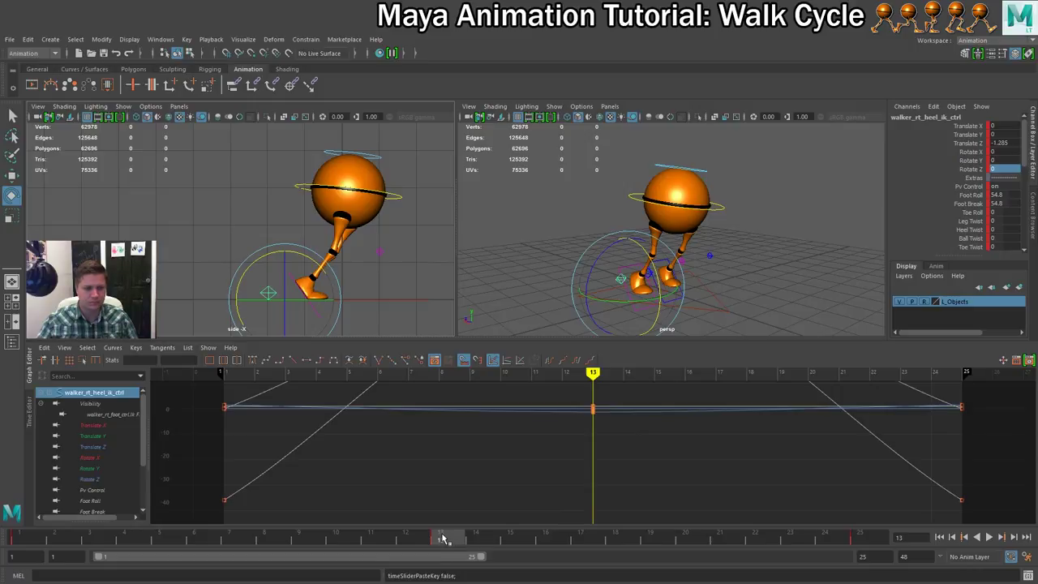
{"action": "left_click_drag", "start_coordinate": [442, 540], "coordinate": [3, 531]}
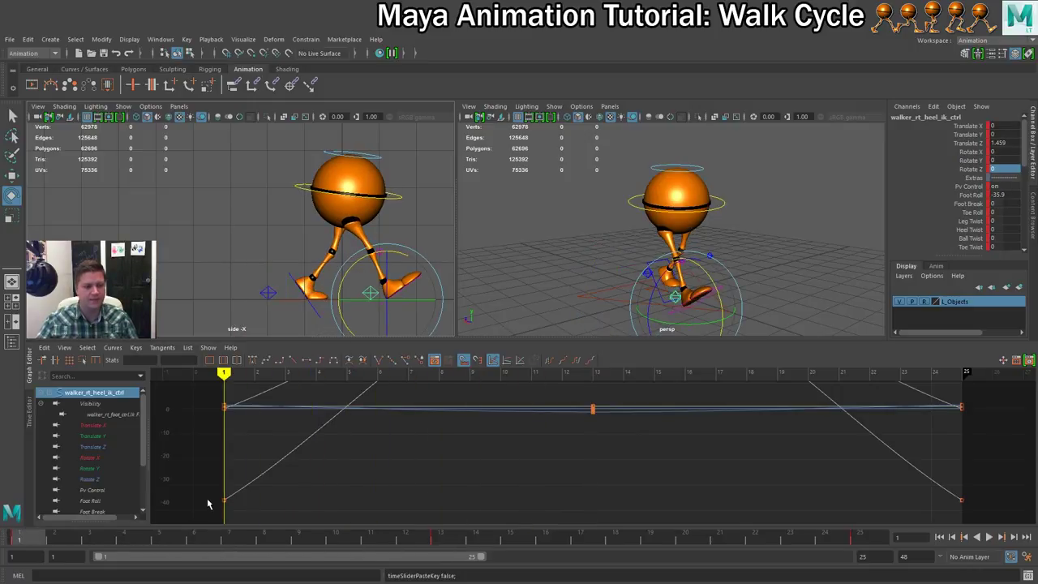
Copy the right heel's frame-1 key, paste it onto the left heel at frame 13, and play the walk.
{"action": "right_click", "coordinate": [23, 539]}
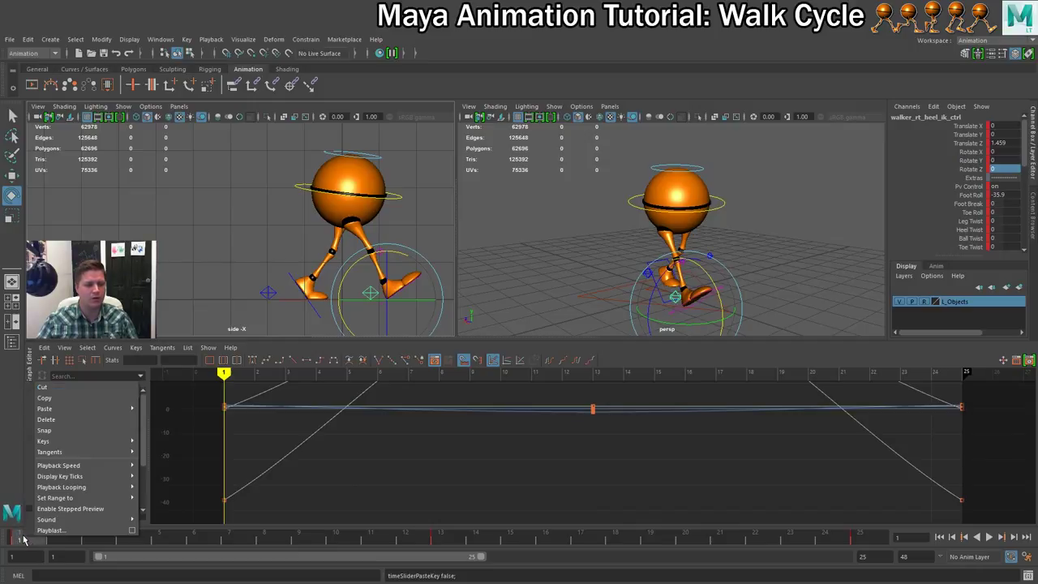
{"action": "left_click", "coordinate": [53, 400]}
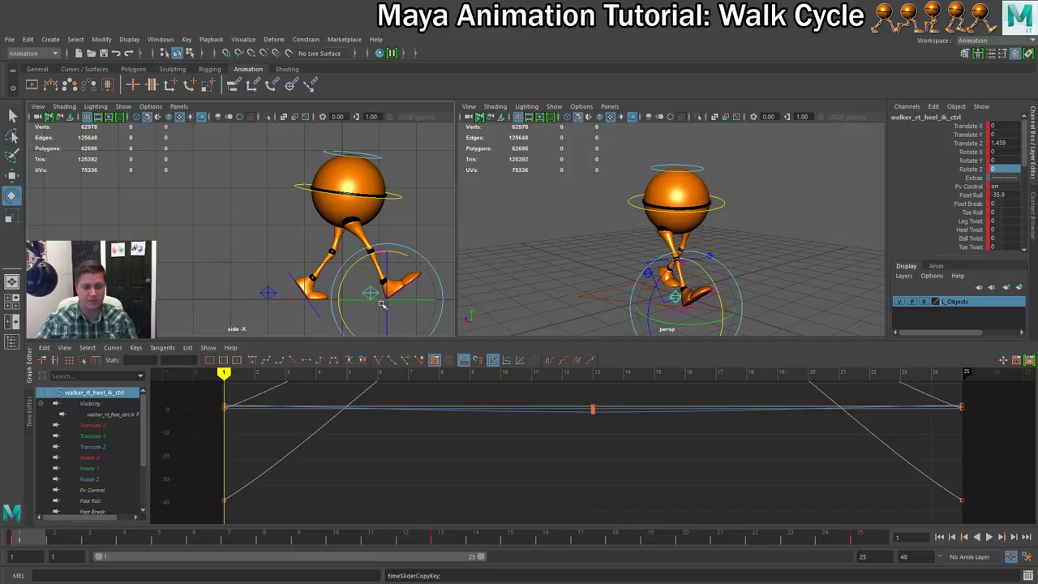
{"action": "left_click", "coordinate": [268, 292]}
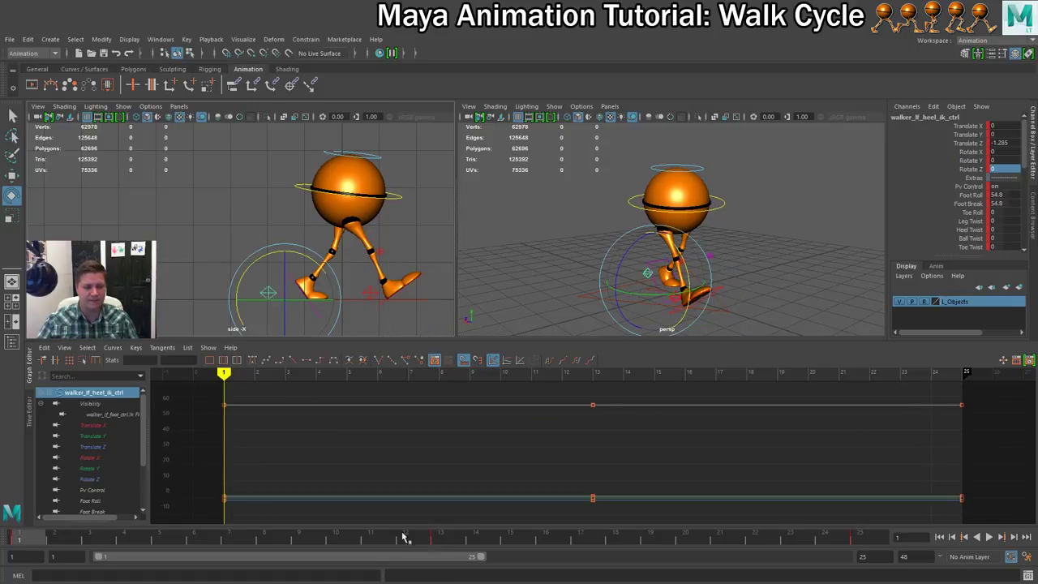
{"action": "left_click", "coordinate": [441, 540]}
{"action": "right_click", "coordinate": [443, 540]}
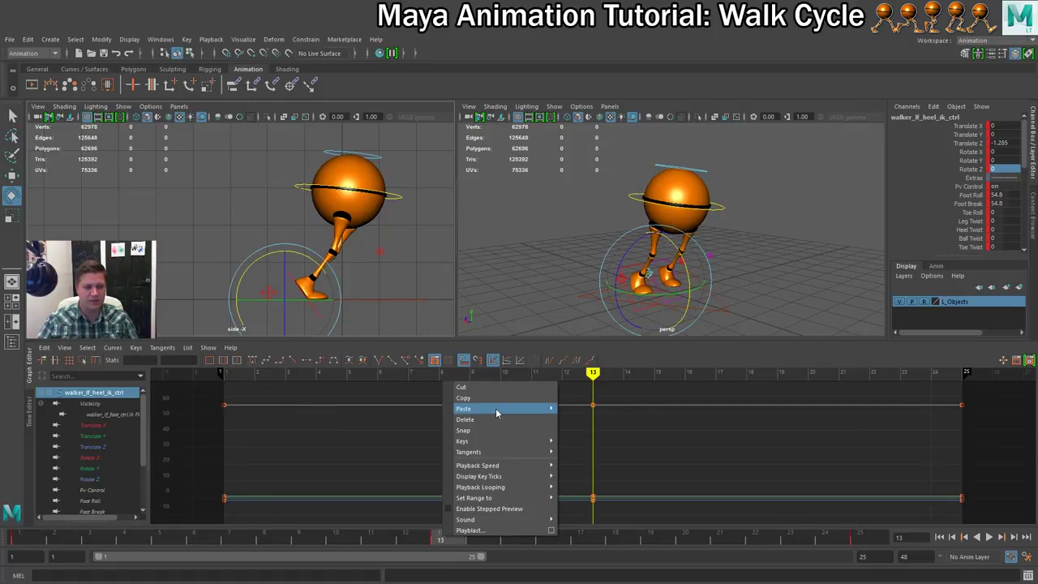
{"action": "mouse_move", "coordinate": [498, 409]}
{"action": "left_click", "coordinate": [595, 419]}
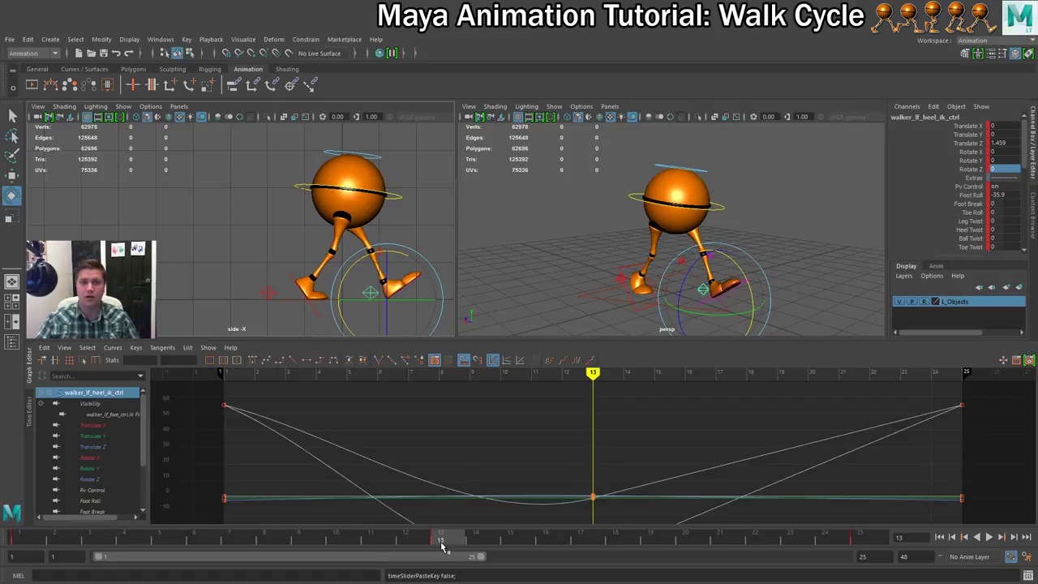
{"action": "left_click_drag", "start_coordinate": [457, 541], "coordinate": [15, 540]}
{"action": "left_click", "coordinate": [989, 536]}
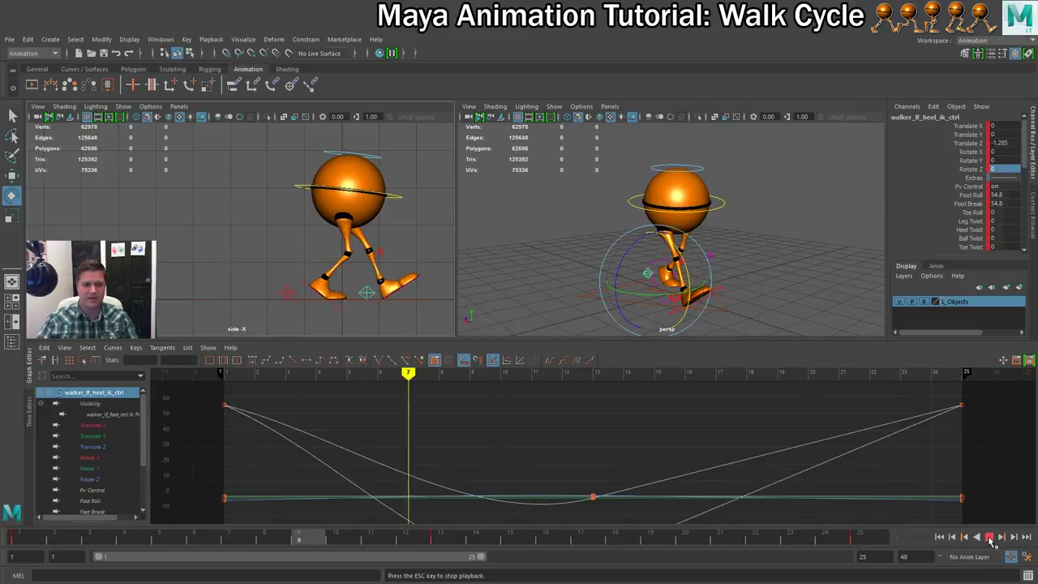